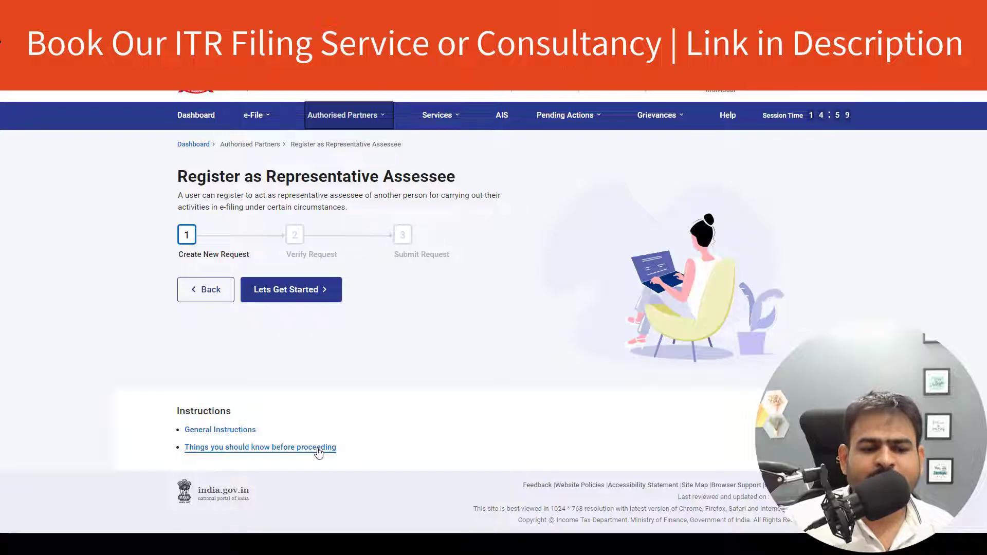
- Review the documents required for registering as legal heir of a deceased person, including PAN card and legal heir proof, and close the list
{"action": "left_click", "coordinate": [318, 448]}
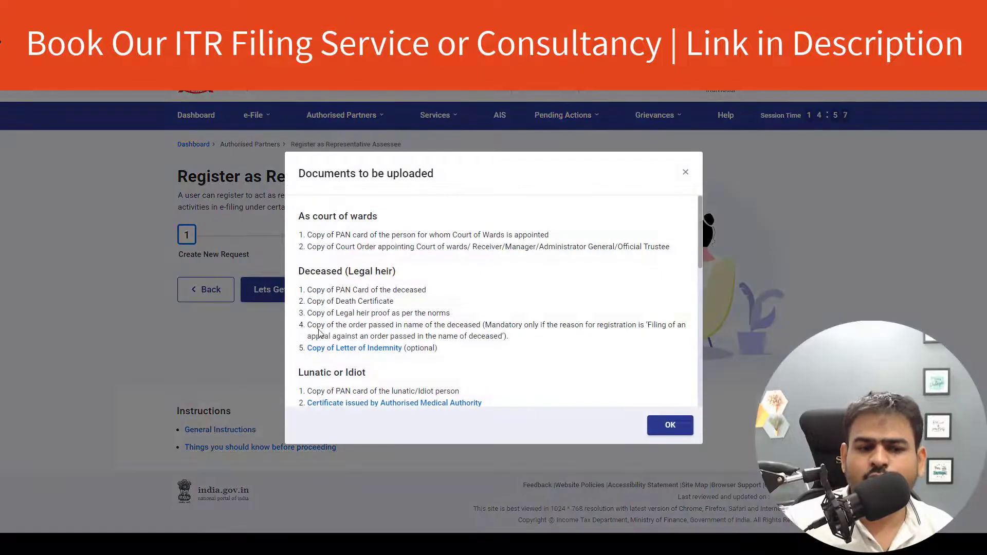
{"action": "left_click_drag", "start_coordinate": [310, 272], "coordinate": [416, 274]}
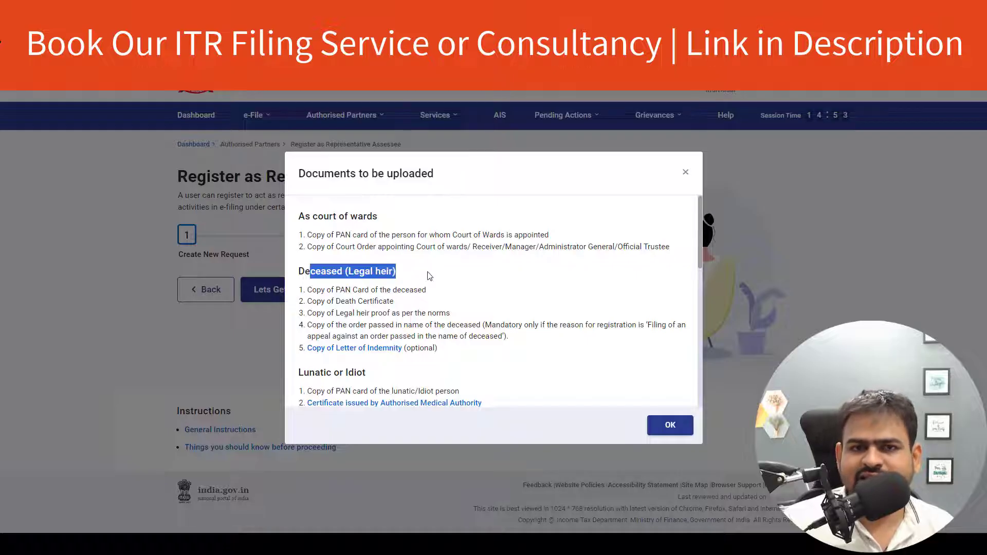
{"action": "triple_click", "coordinate": [367, 291]}
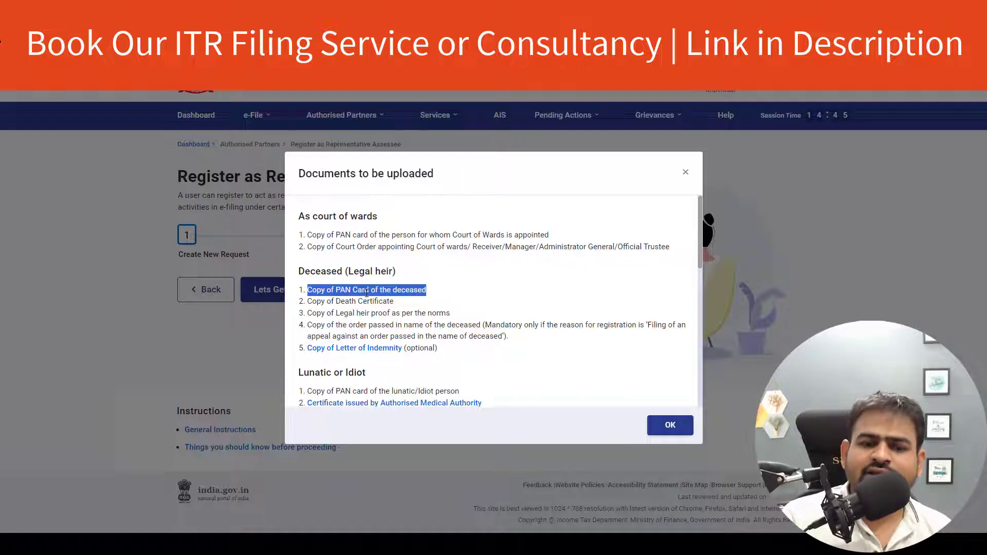
{"action": "left_click_drag", "start_coordinate": [345, 317], "coordinate": [408, 317]}
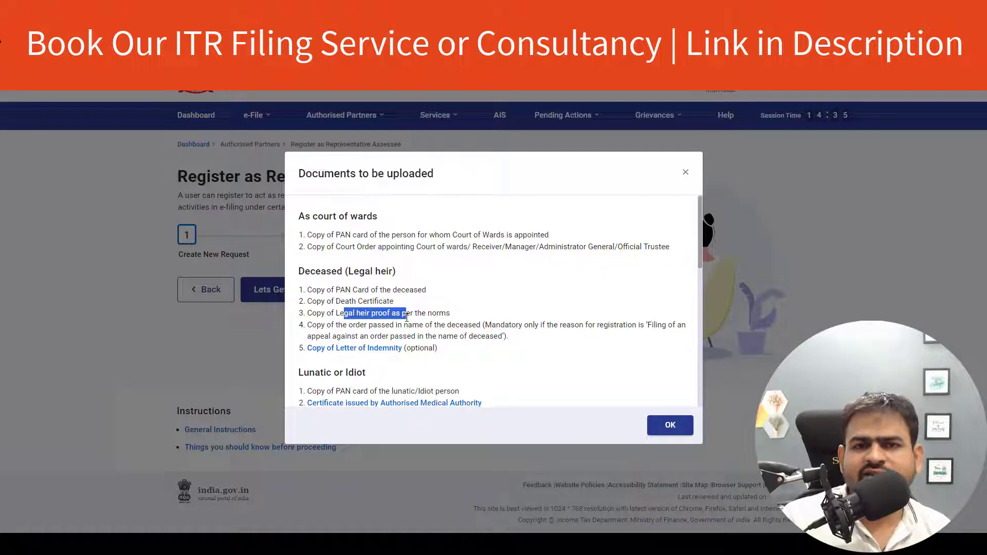
{"action": "left_click", "coordinate": [669, 434]}
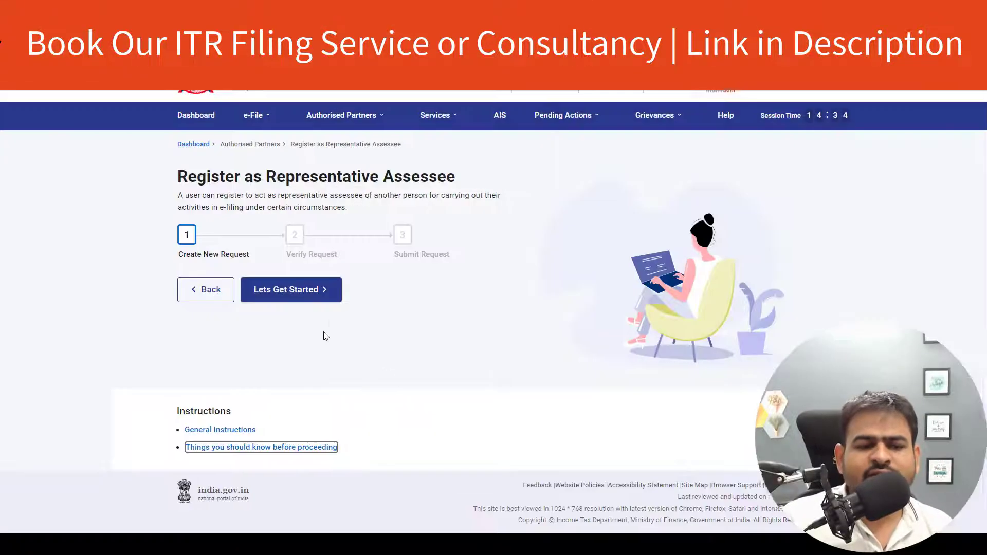
- Create a new representative assessee request with Deceased (Legal Heir) as the category of assessee
{"action": "left_click", "coordinate": [300, 292]}
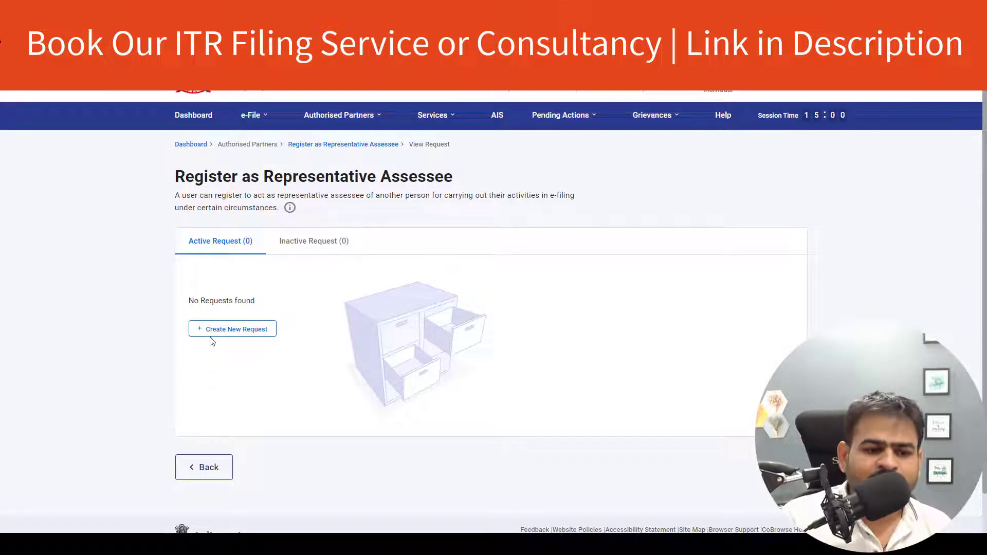
{"action": "left_click", "coordinate": [269, 336]}
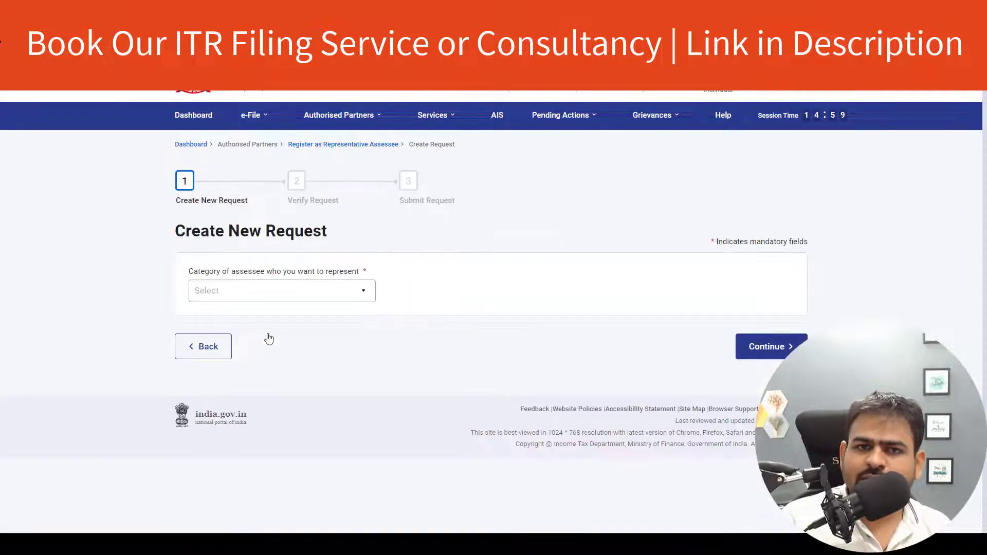
{"action": "left_click", "coordinate": [294, 300]}
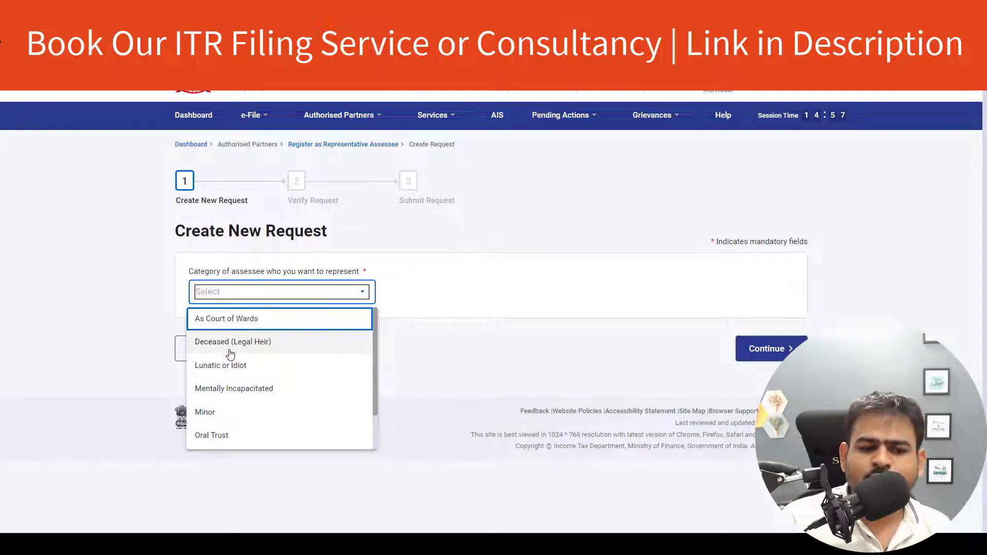
{"action": "left_click", "coordinate": [267, 353]}
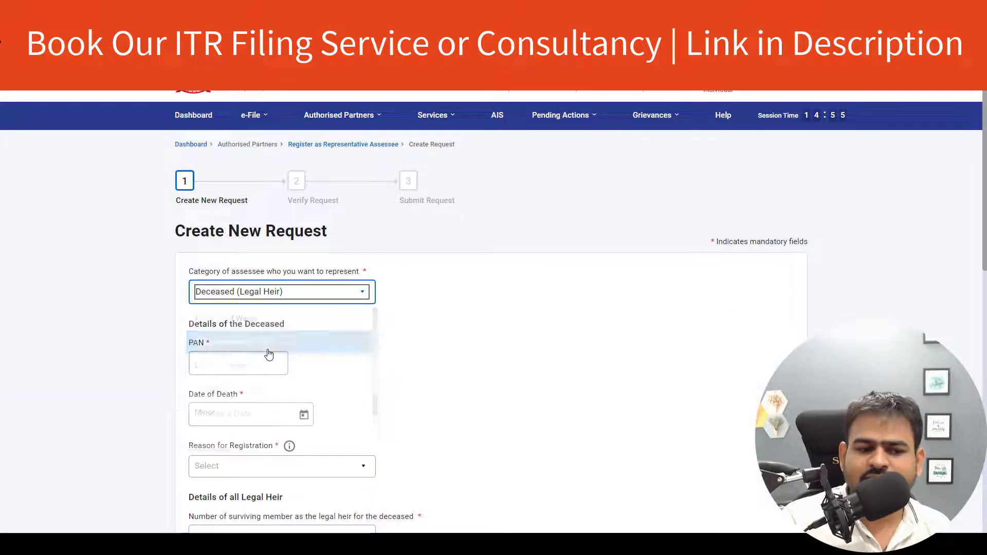
- Examine the PAN, date of death and reason for registration fields in the details of the deceased
{"action": "scroll", "coordinate": [229, 209], "scroll_direction": "down", "scroll_amount": 3}
{"action": "left_click_drag", "start_coordinate": [202, 182], "coordinate": [276, 194]}
{"action": "left_click", "coordinate": [251, 214]}
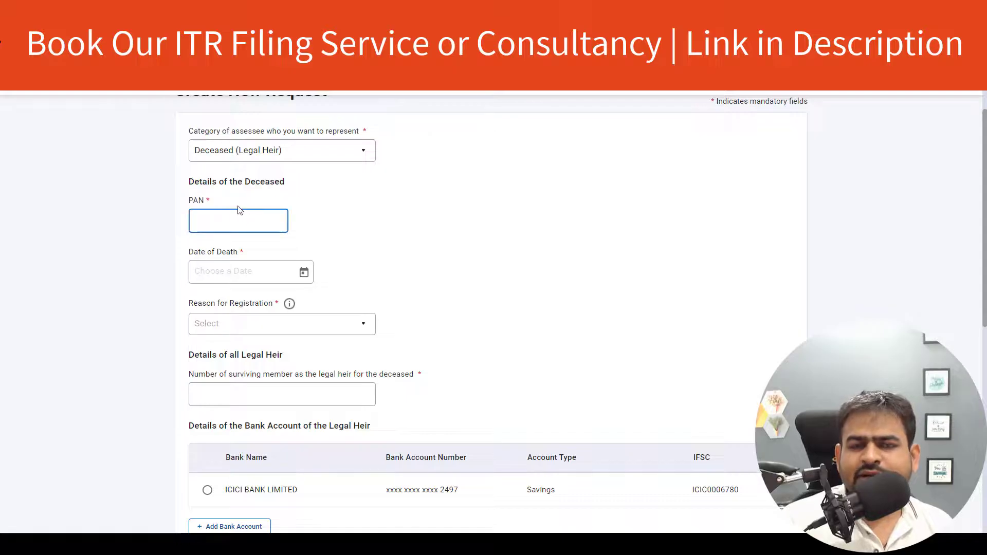
{"action": "left_click", "coordinate": [236, 229]}
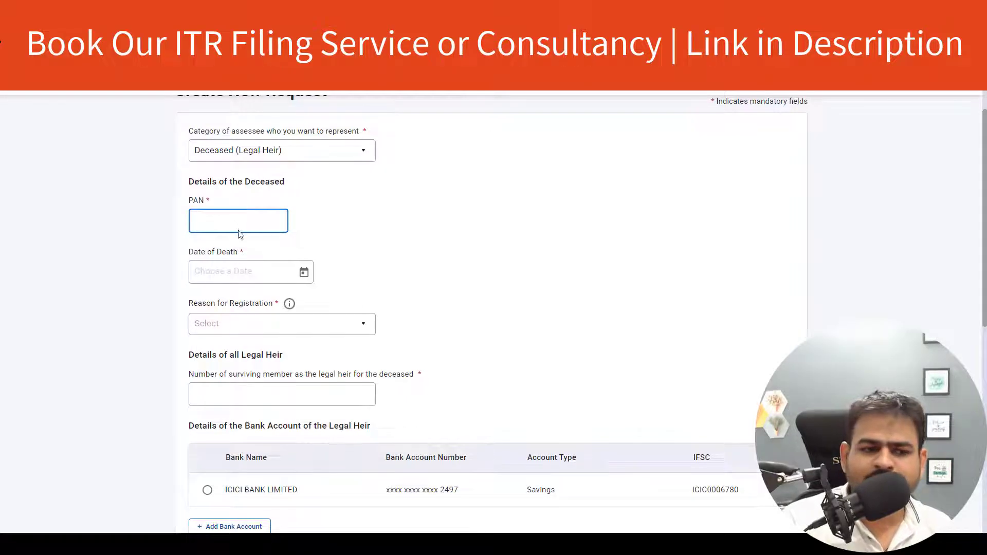
{"action": "scroll", "coordinate": [236, 228], "scroll_direction": "down", "scroll_amount": 3}
{"action": "left_click_drag", "start_coordinate": [212, 159], "coordinate": [260, 163]}
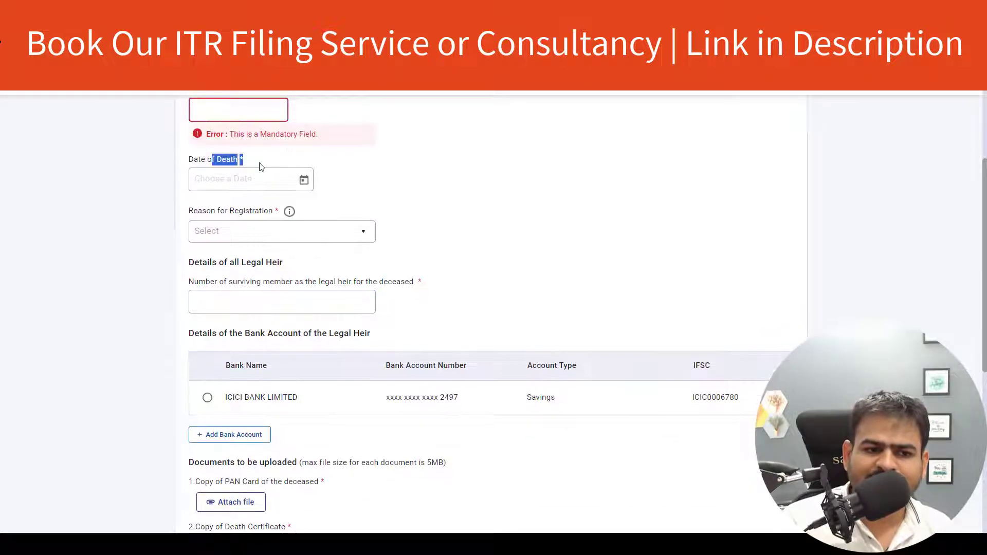
{"action": "left_click_drag", "start_coordinate": [198, 214], "coordinate": [280, 213]}
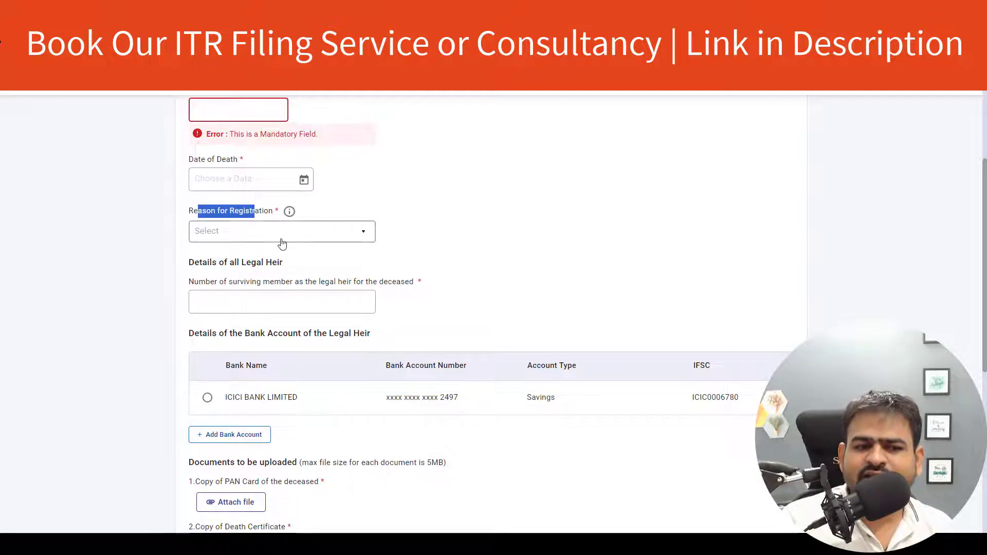
- Choose Others as the reason for registration and activate the field for the other reason
{"action": "left_click", "coordinate": [311, 238]}
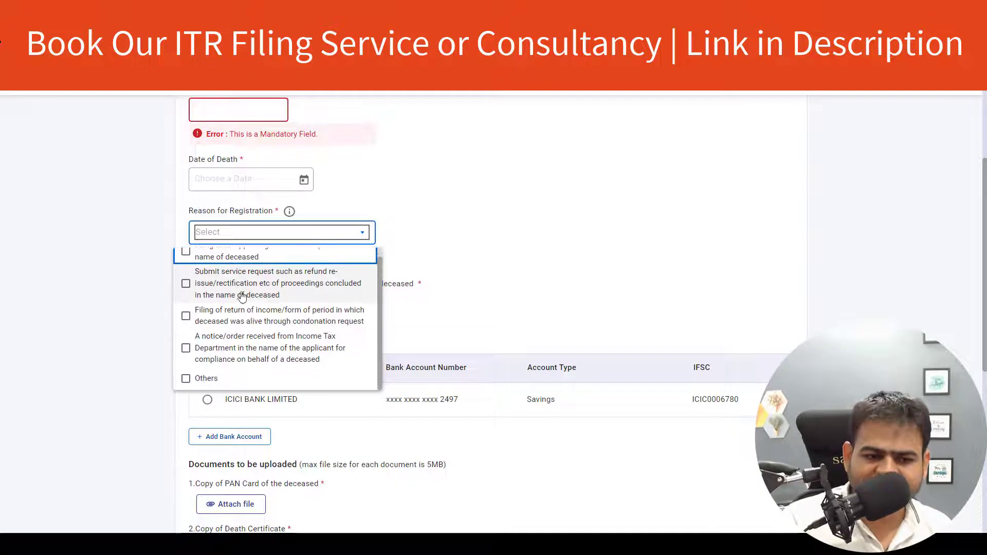
{"action": "scroll", "coordinate": [247, 349], "scroll_direction": "down", "scroll_amount": 1}
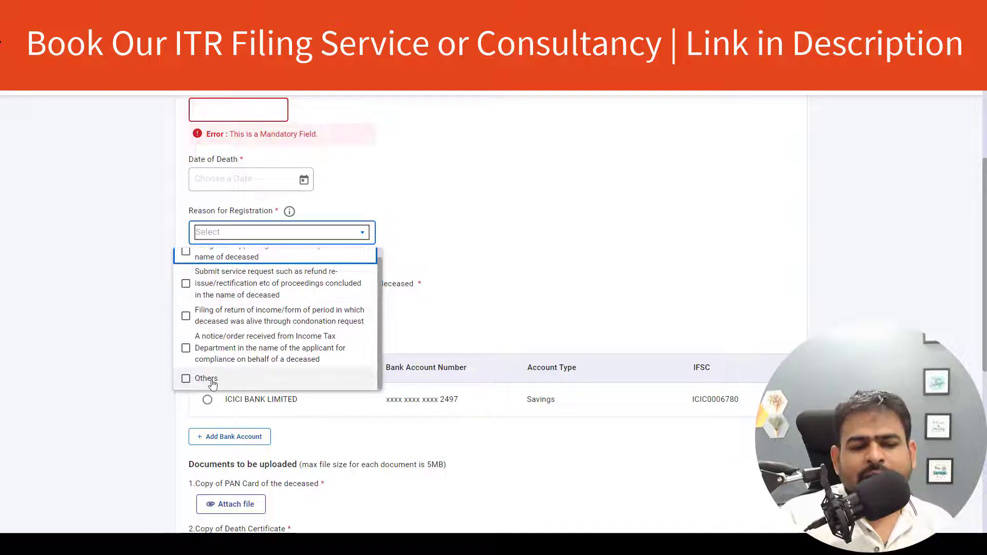
{"action": "left_click", "coordinate": [210, 379]}
{"action": "left_click", "coordinate": [461, 232]}
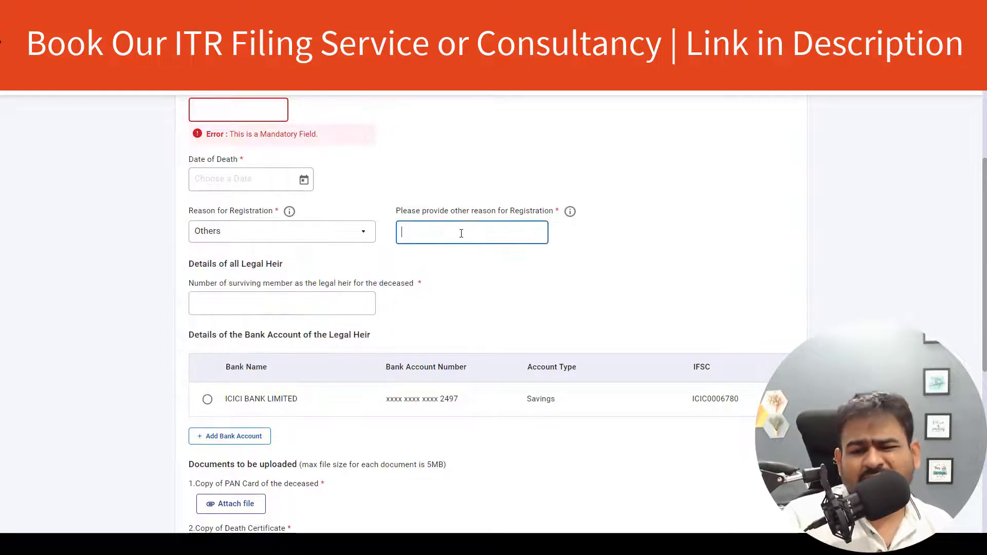
- Examine the field for the number of surviving legal heirs and the legal heir's bank account section
{"action": "scroll", "coordinate": [409, 280], "scroll_direction": "down", "scroll_amount": 2}
{"action": "left_click_drag", "start_coordinate": [393, 99], "coordinate": [271, 173]}
{"action": "triple_click", "coordinate": [271, 172]}
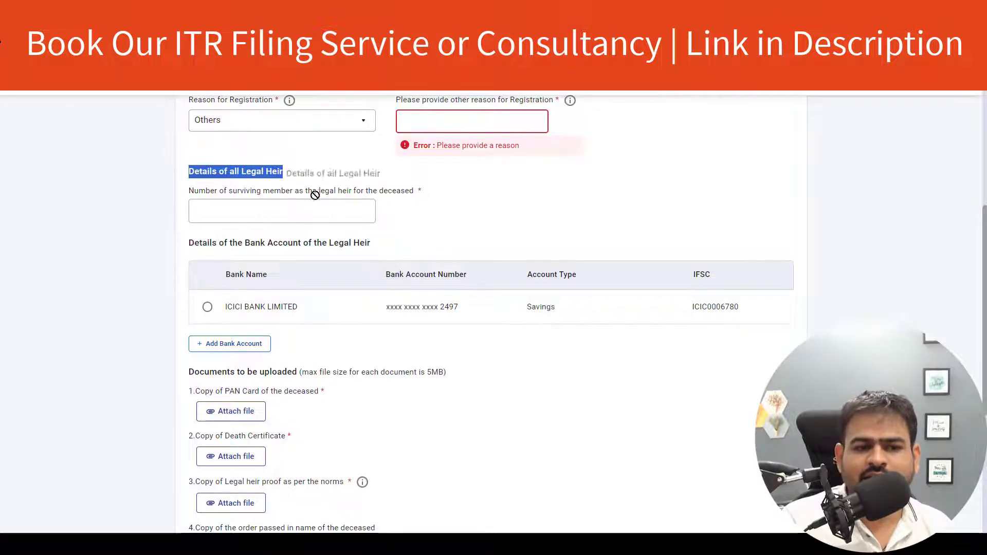
{"action": "left_click", "coordinate": [245, 192]}
{"action": "left_click_drag", "start_coordinate": [255, 193], "coordinate": [426, 199]}
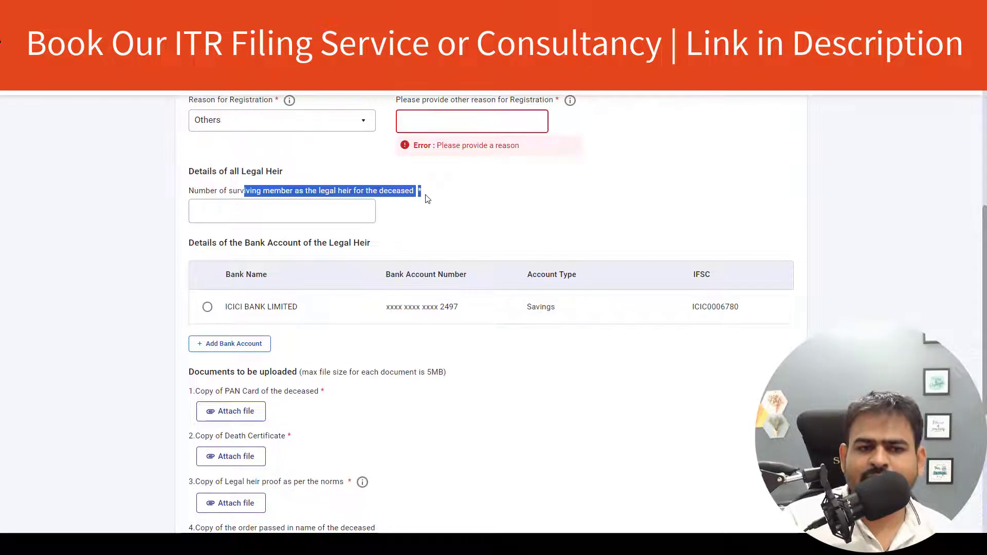
{"action": "left_click", "coordinate": [246, 214]}
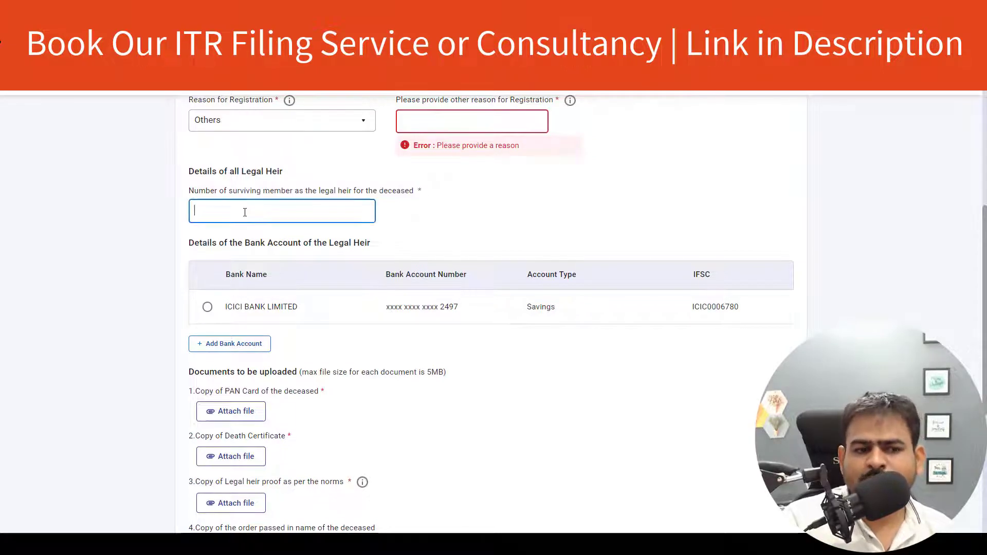
{"action": "scroll", "coordinate": [318, 216], "scroll_direction": "down", "scroll_amount": 2}
{"action": "left_click_drag", "start_coordinate": [256, 137], "coordinate": [365, 151]}
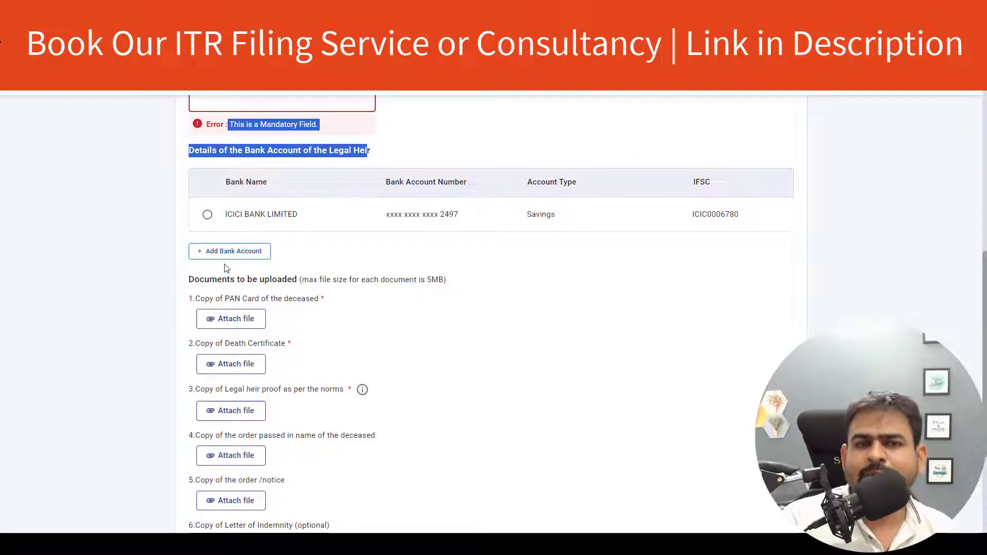
- Review the list of documents to upload and read the information note on accepted legal heir proof
{"action": "scroll", "coordinate": [333, 268], "scroll_direction": "down", "scroll_amount": 2}
{"action": "triple_click", "coordinate": [357, 201]}
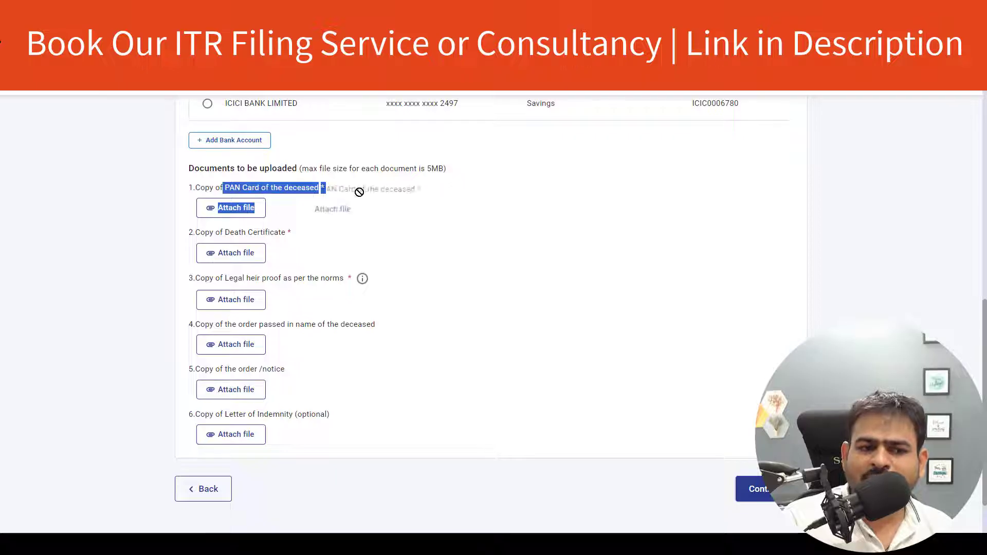
{"action": "left_click_drag", "start_coordinate": [235, 232], "coordinate": [307, 238]}
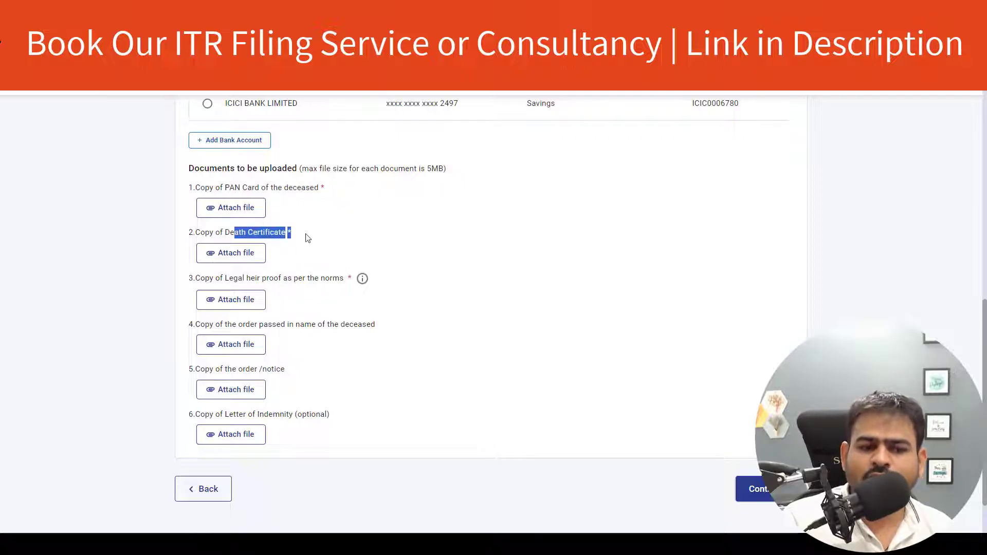
{"action": "left_click_drag", "start_coordinate": [205, 278], "coordinate": [324, 277]}
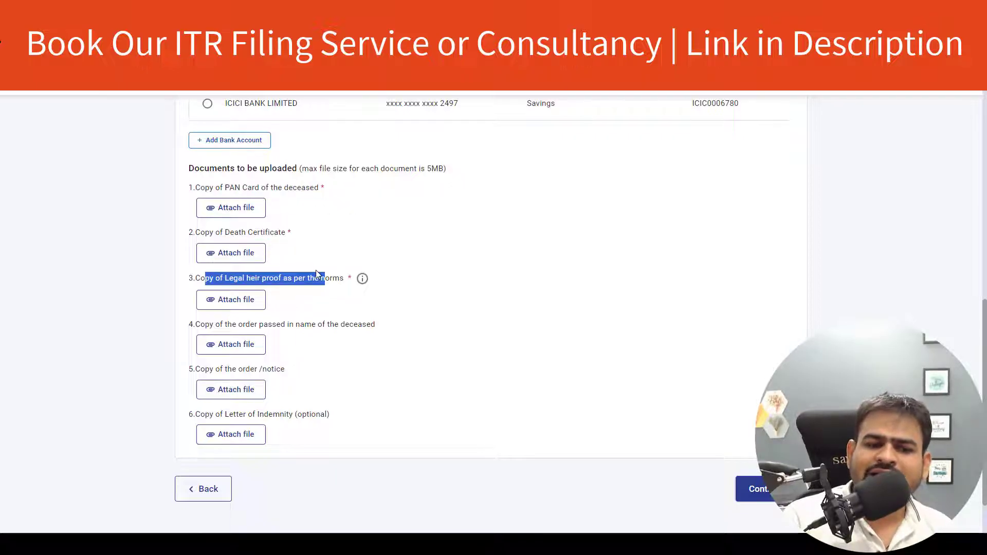
{"action": "left_click", "coordinate": [364, 282]}
{"action": "left_click_drag", "start_coordinate": [431, 219], "coordinate": [459, 318]}
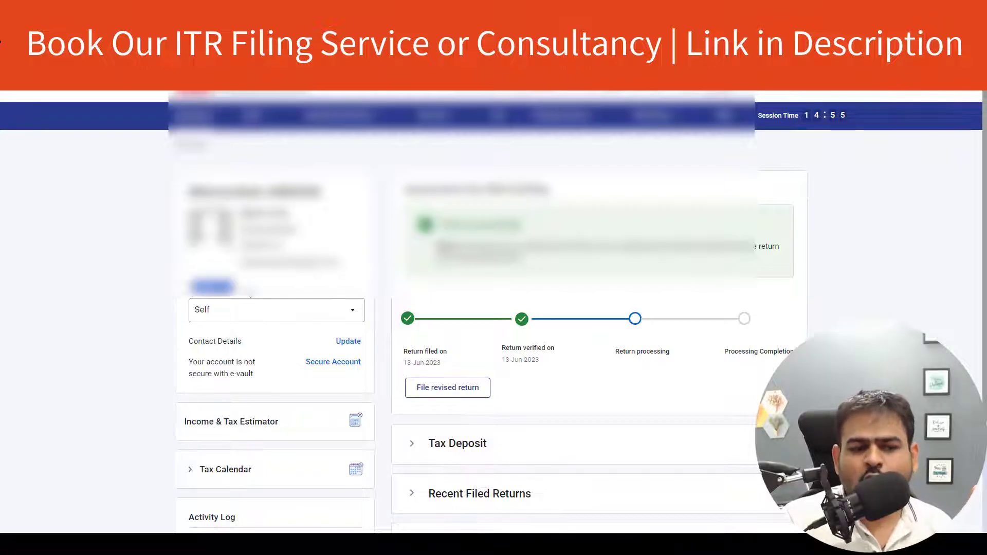
- Switch the dashboard profile from Self to Legal Heir and open the page for filing an income tax return
{"action": "left_click", "coordinate": [235, 320]}
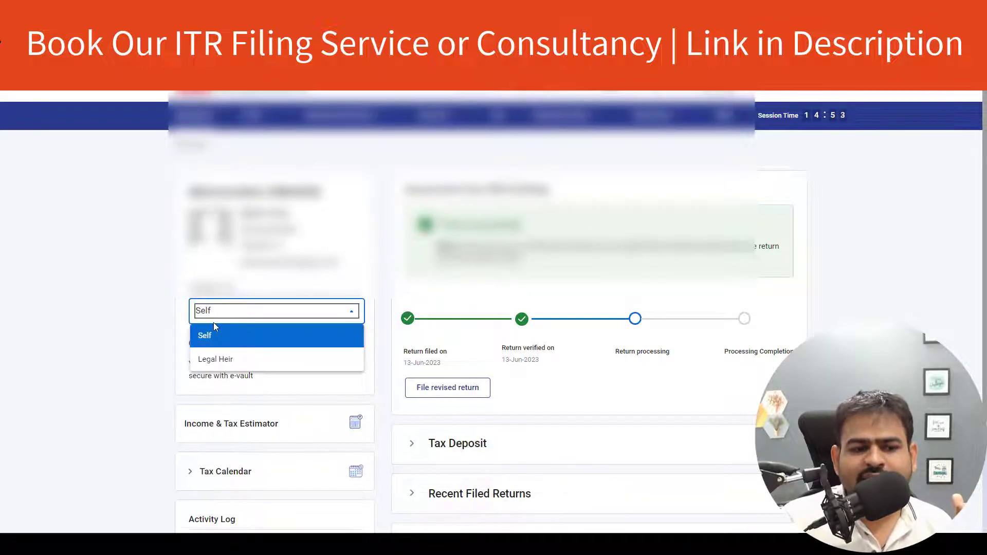
{"action": "left_click", "coordinate": [221, 360]}
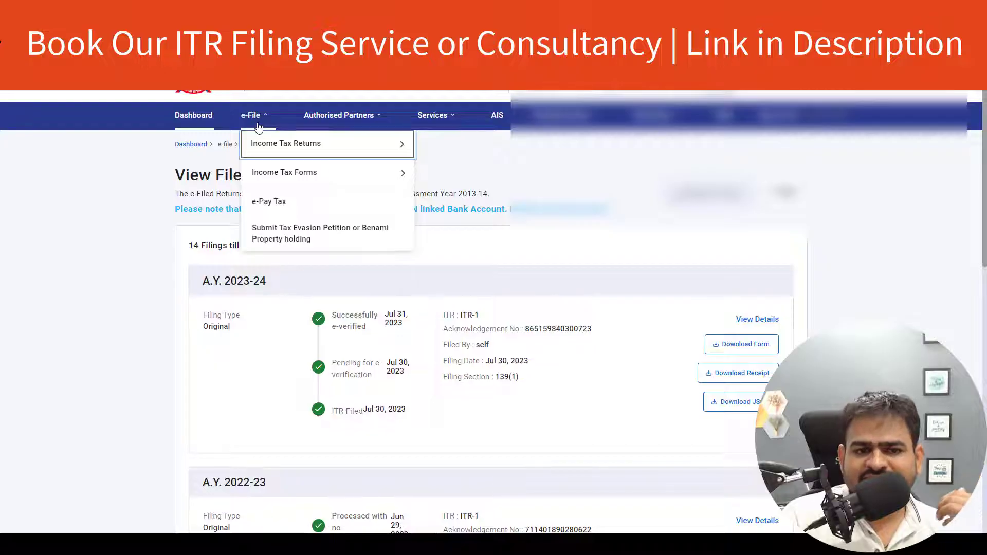
{"action": "mouse_move", "coordinate": [378, 149]}
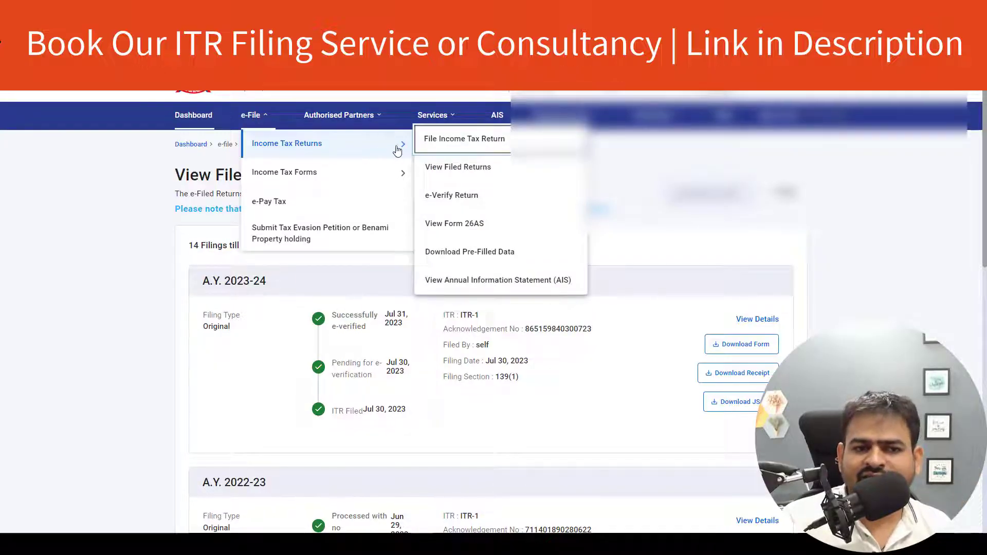
{"action": "left_click", "coordinate": [470, 138]}
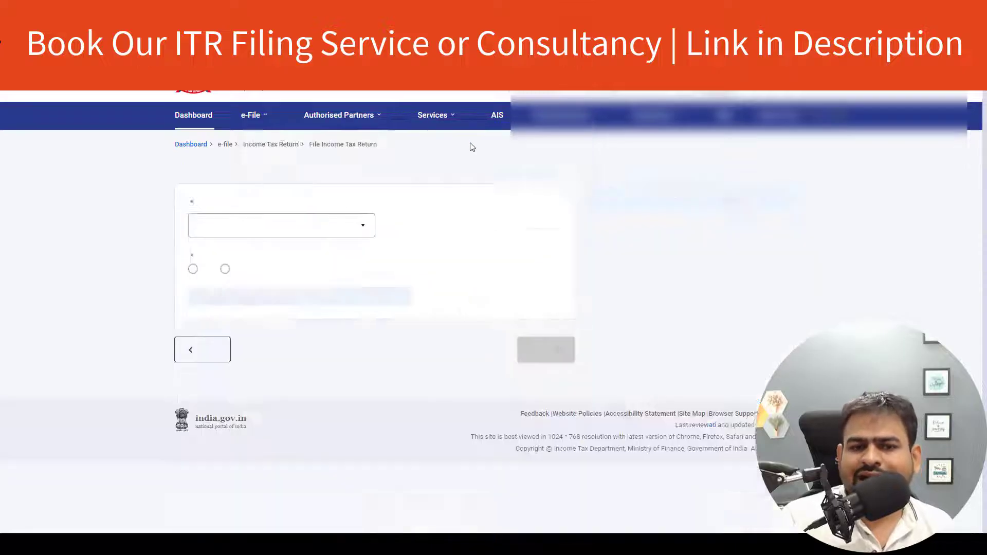
- Start the income tax return for assessment year 2023-24 (Current A.Y.) in the online filing mode
{"action": "left_click", "coordinate": [316, 249]}
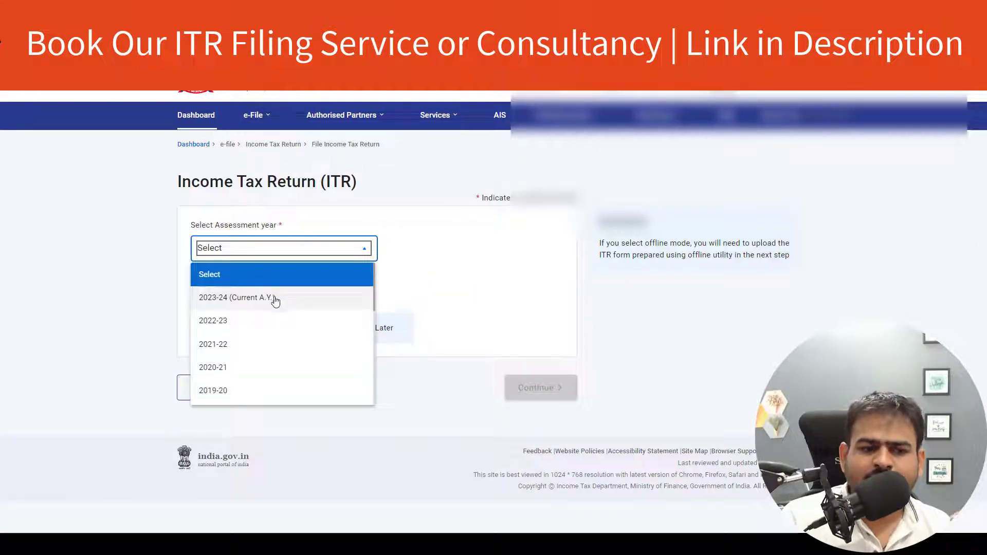
{"action": "left_click", "coordinate": [278, 298]}
{"action": "left_click", "coordinate": [257, 298]}
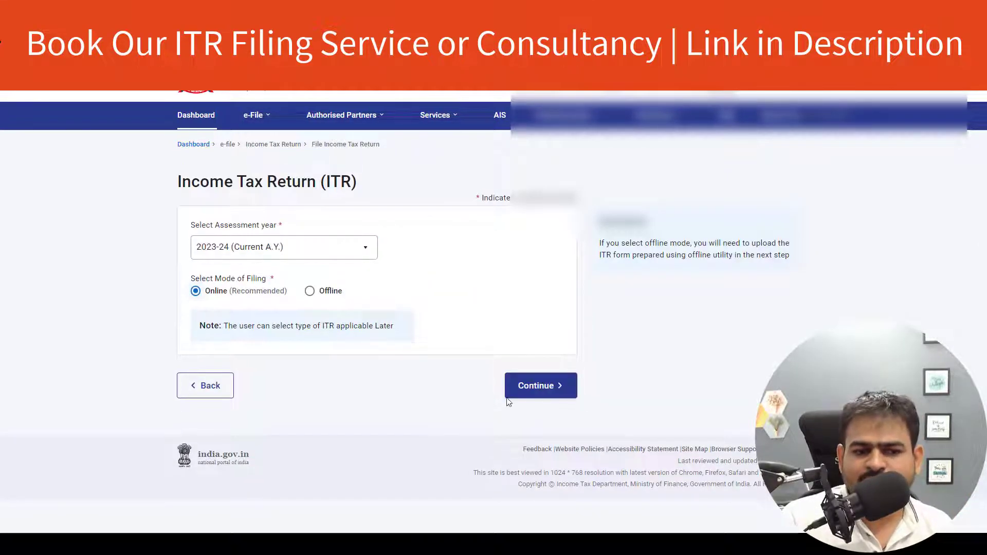
{"action": "left_click", "coordinate": [560, 392]}
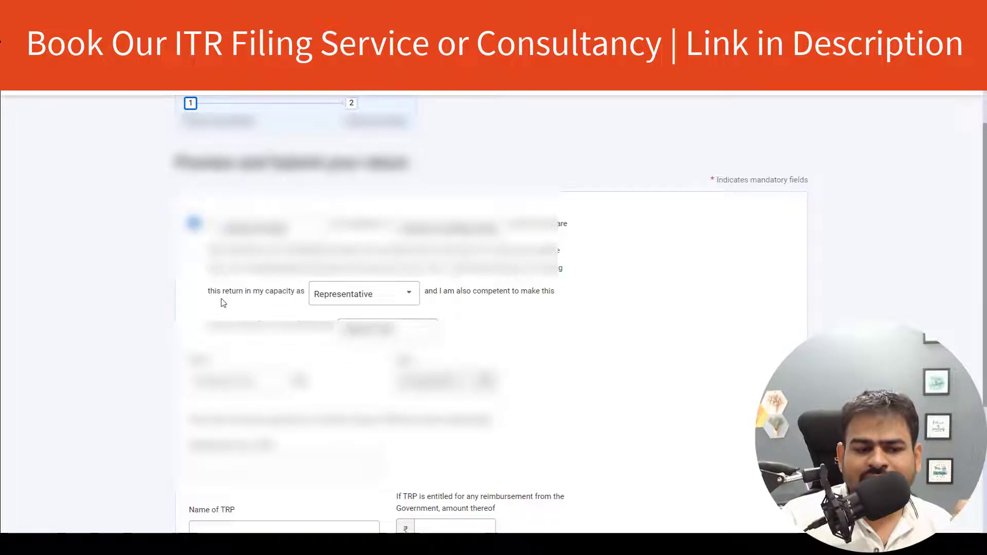
- Set the filing capacity in the return's declaration to Representative
{"action": "left_click", "coordinate": [355, 298]}
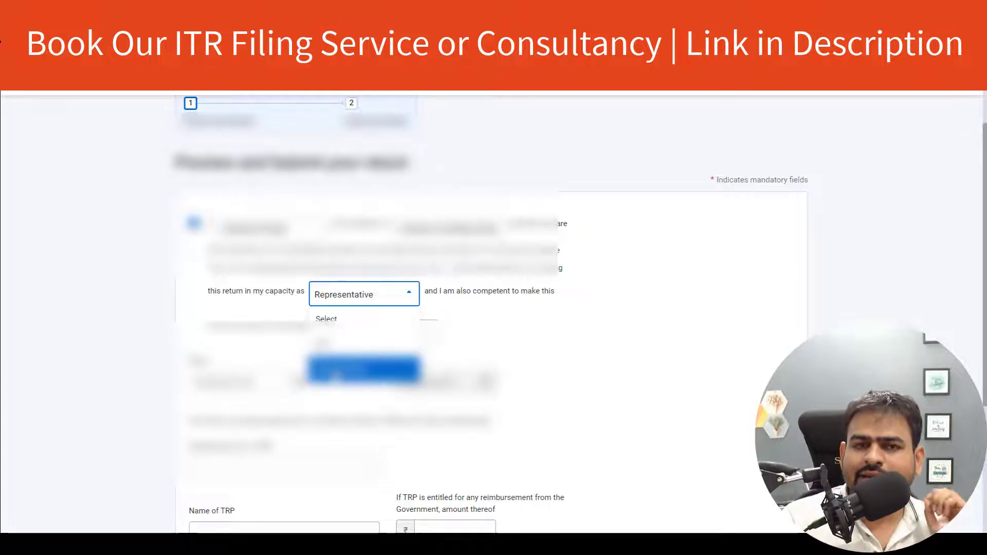
{"action": "left_click", "coordinate": [334, 370]}
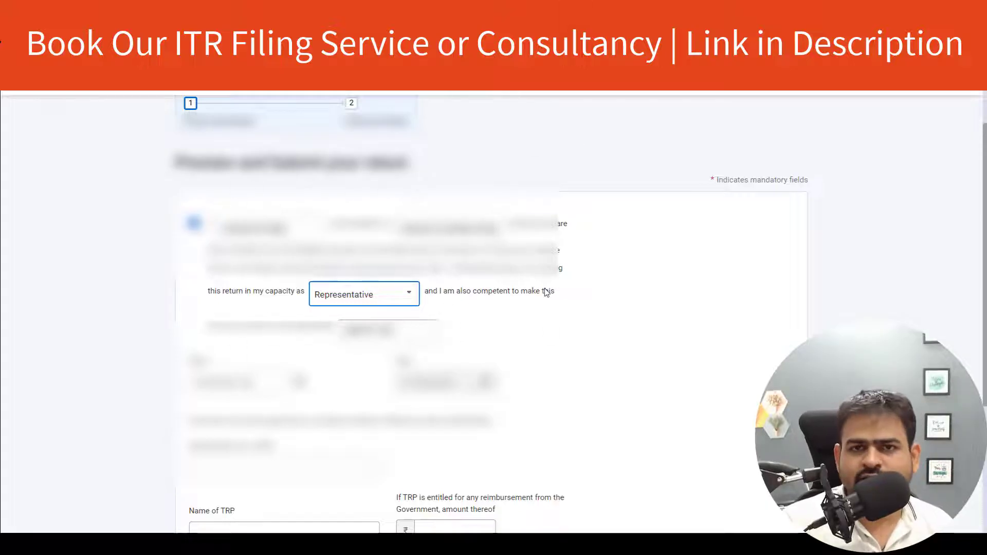
- Review the verification declaration near the end of the return preview
{"action": "scroll", "coordinate": [560, 313], "scroll_direction": "down", "scroll_amount": 10}
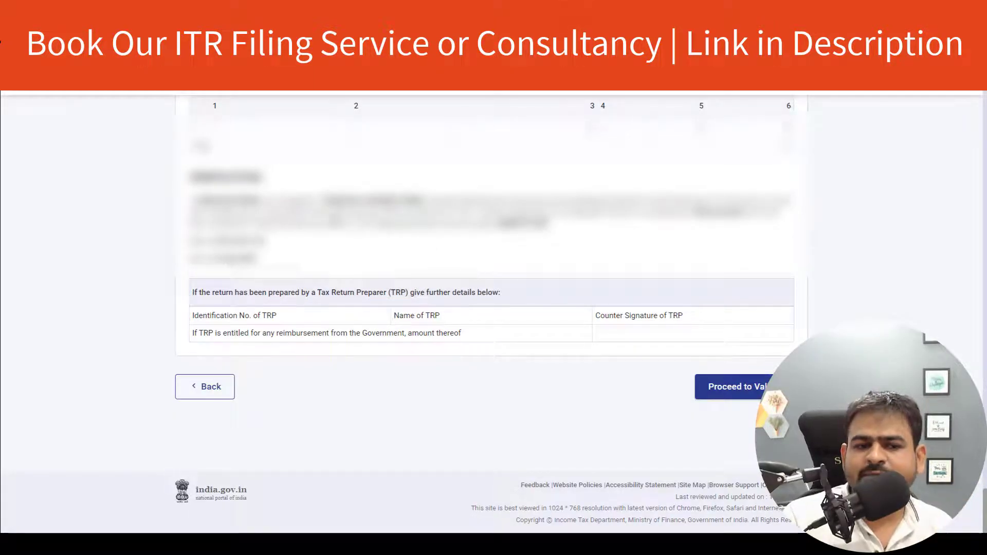
{"action": "left_click_drag", "start_coordinate": [191, 198], "coordinate": [547, 223]}
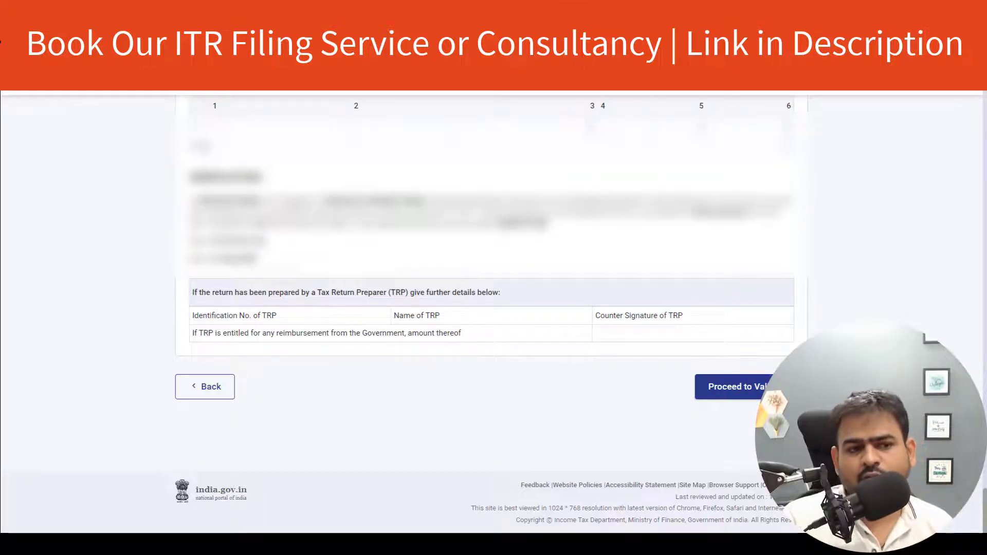
{"action": "left_click_drag", "start_coordinate": [195, 199], "coordinate": [376, 210]}
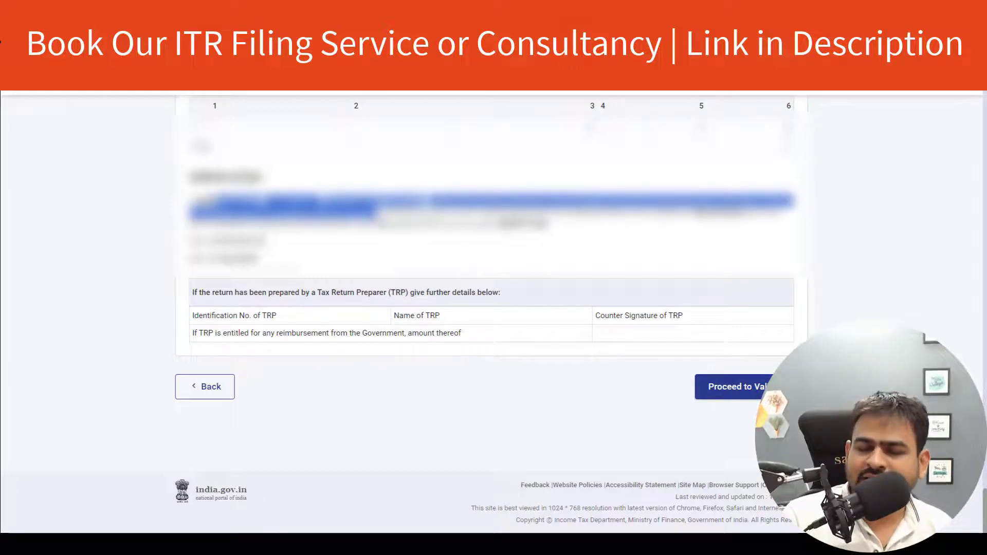